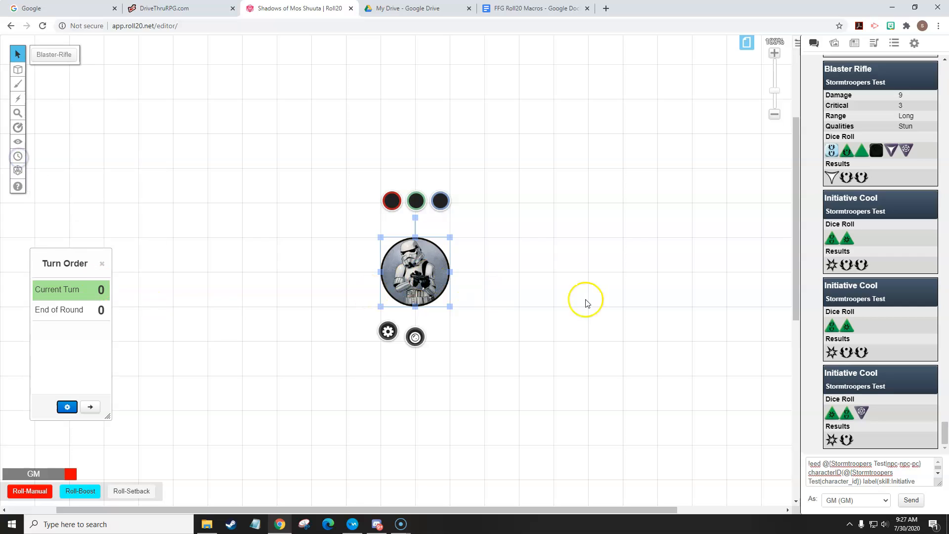
# Step: Open the Stormtroopers Test character sheet from its token and move its window clear of the chat and turn order
pyautogui.click(419, 273)
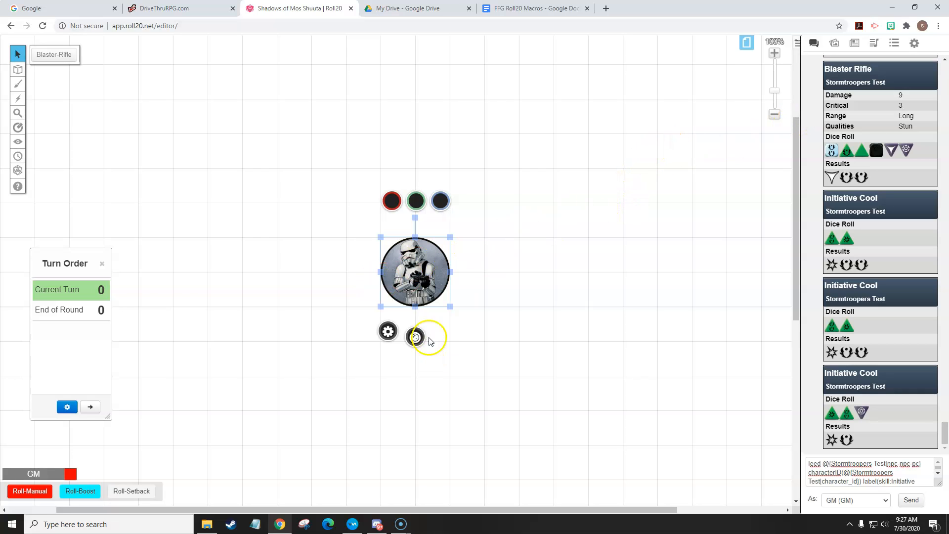
pyautogui.doubleClick(416, 275)
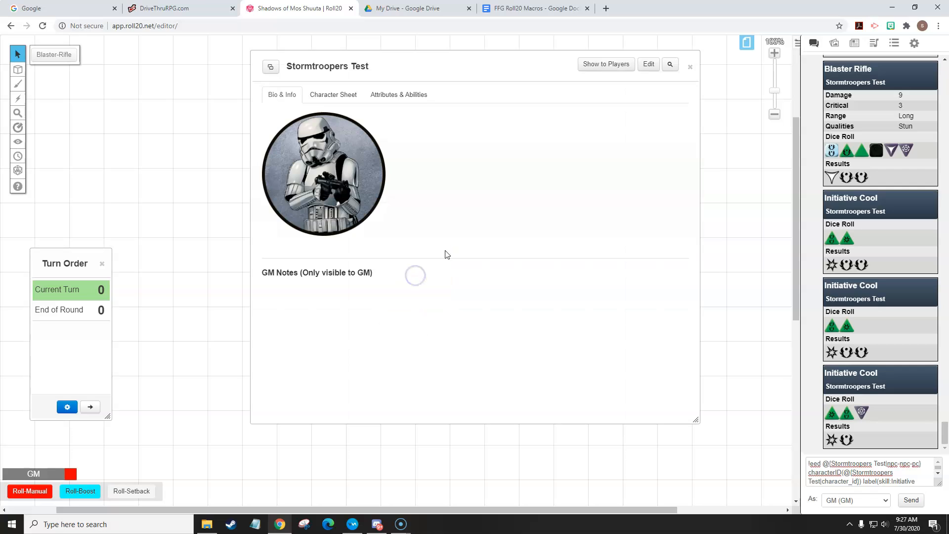
pyautogui.click(335, 99)
pyautogui.moveTo(446, 64); pyautogui.dragTo(529, 65)
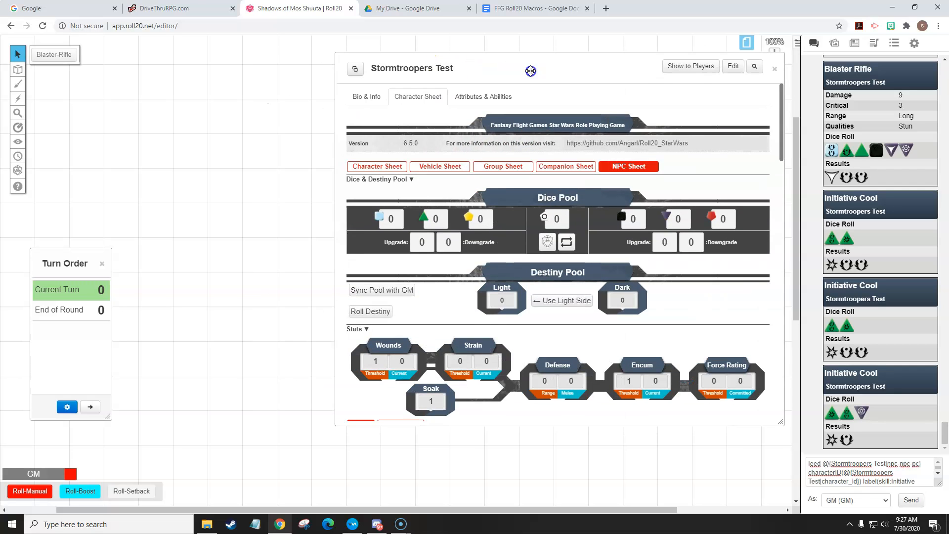
# Step: Mark the Cool and Vigilance general skills as minion skills on the NPC sheet
pyautogui.scroll(-5, 636, 301)
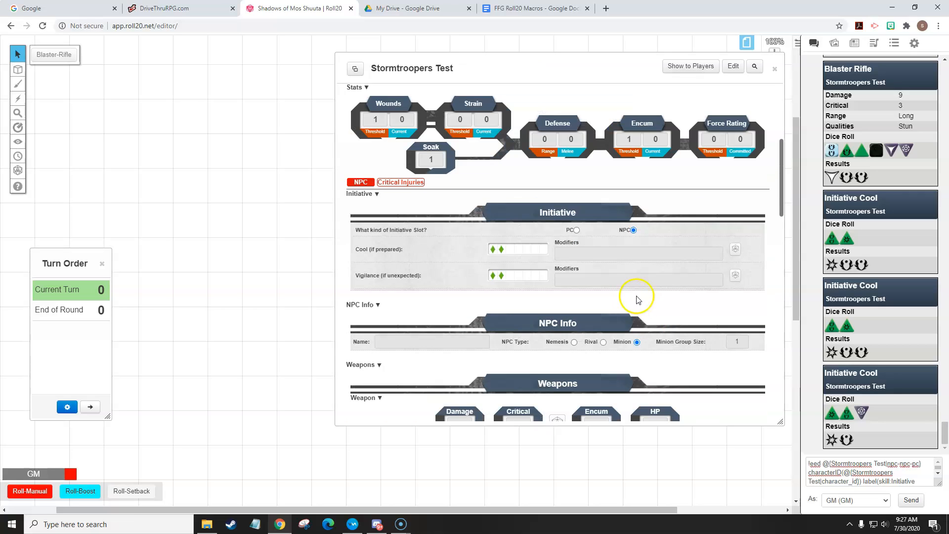
pyautogui.scroll(-2, 556, 271)
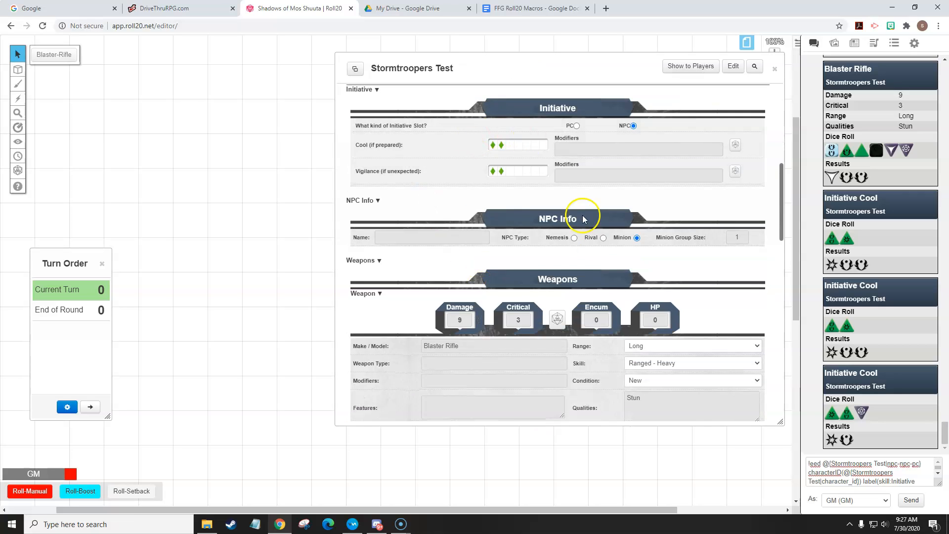
pyautogui.scroll(1, 395, 178)
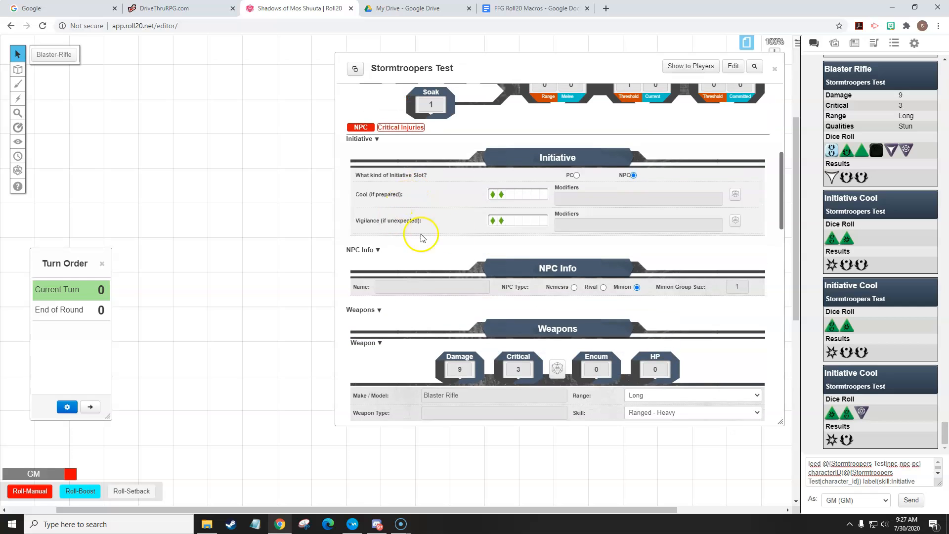
pyautogui.scroll(-9, 558, 168)
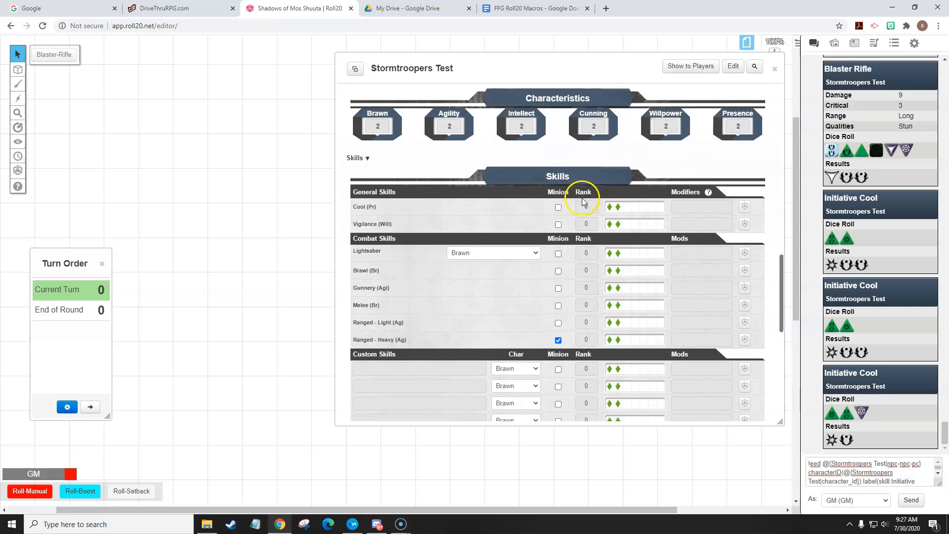
pyautogui.click(559, 208)
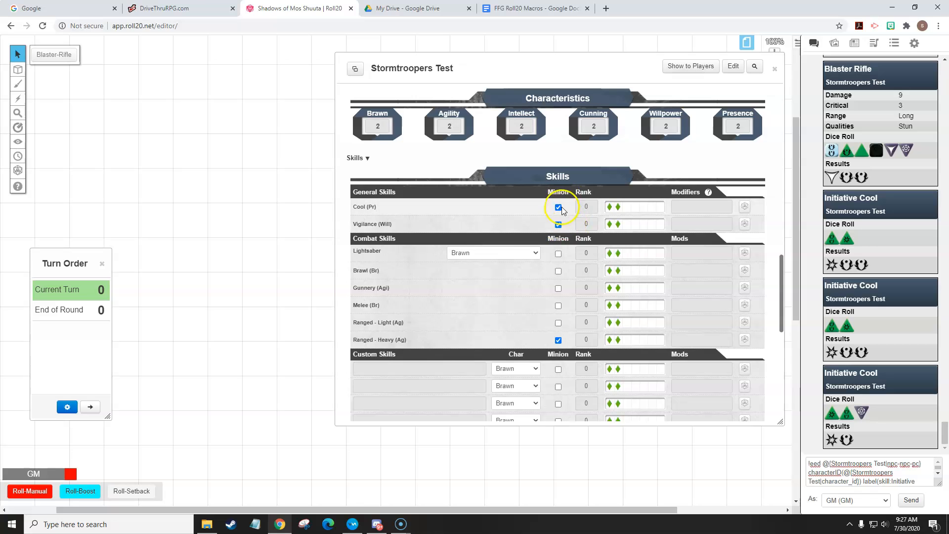
# Step: Roll the Cool skill from the sheet's General Skills section
pyautogui.scroll(1, 568, 228)
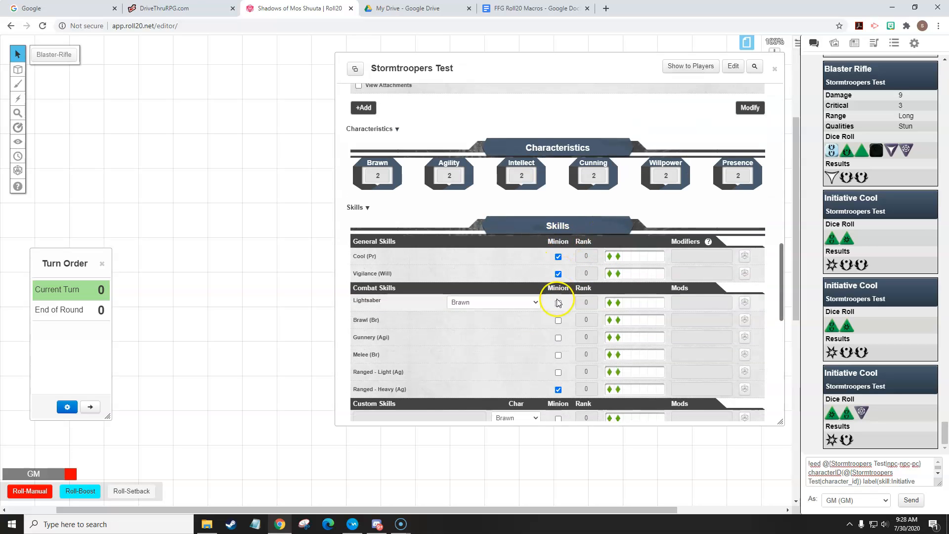
pyautogui.scroll(7, 559, 273)
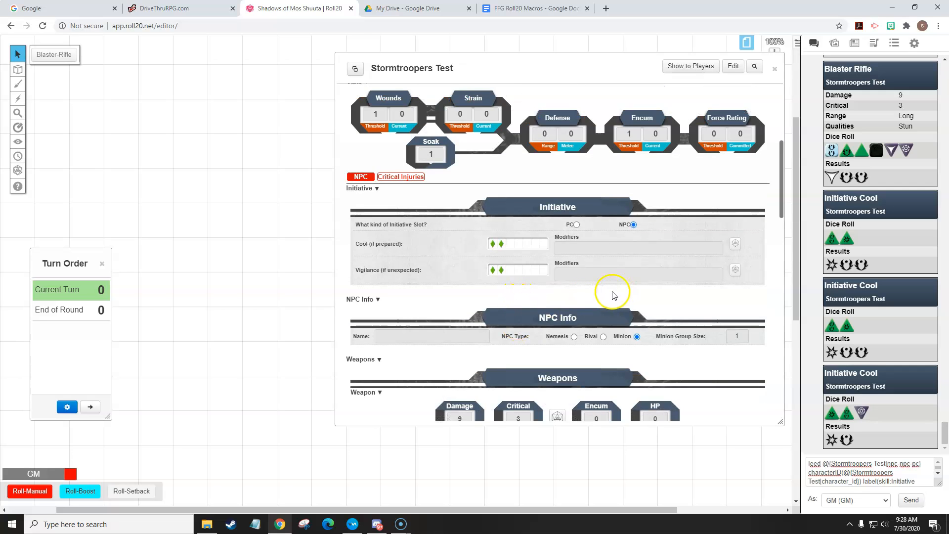
pyautogui.scroll(-2, 464, 290)
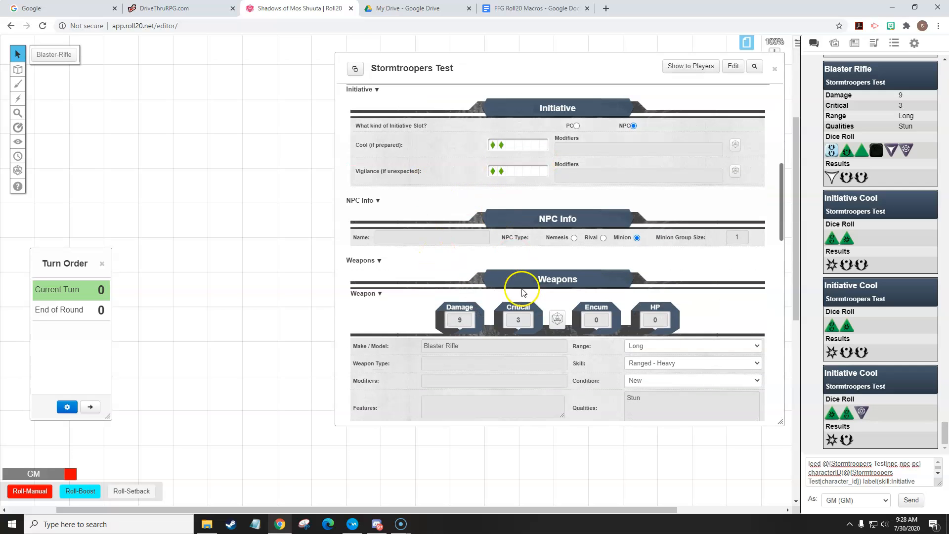
pyautogui.scroll(-3, 526, 292)
pyautogui.scroll(-2, 528, 304)
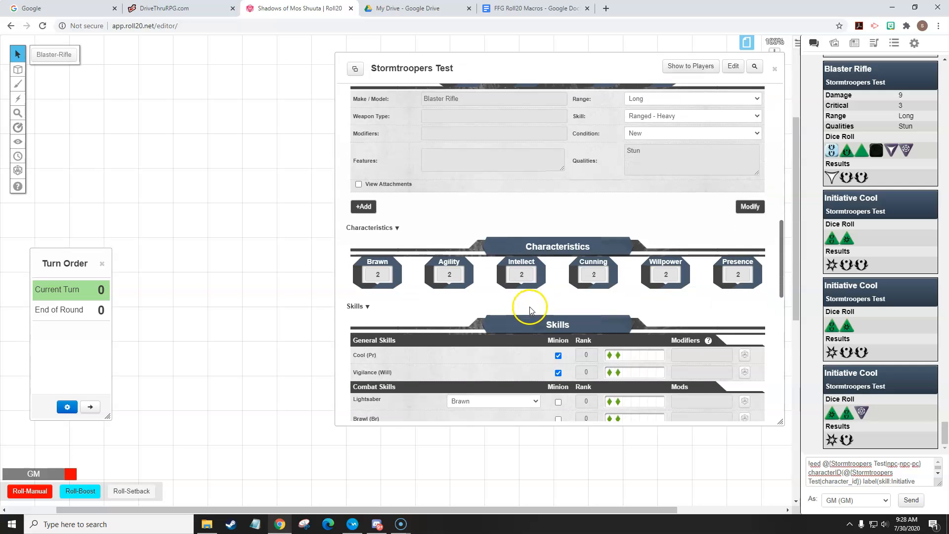
pyautogui.click(748, 357)
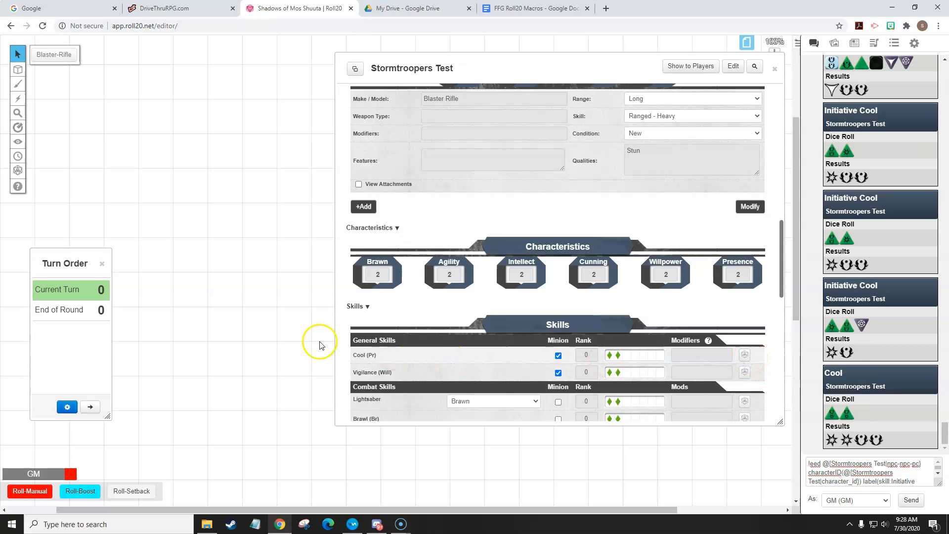
# Step: Roll the prepared Cool initiative from the sheet's Initiative section
pyautogui.scroll(5, 515, 321)
pyautogui.scroll(3, 522, 330)
pyautogui.click(735, 295)
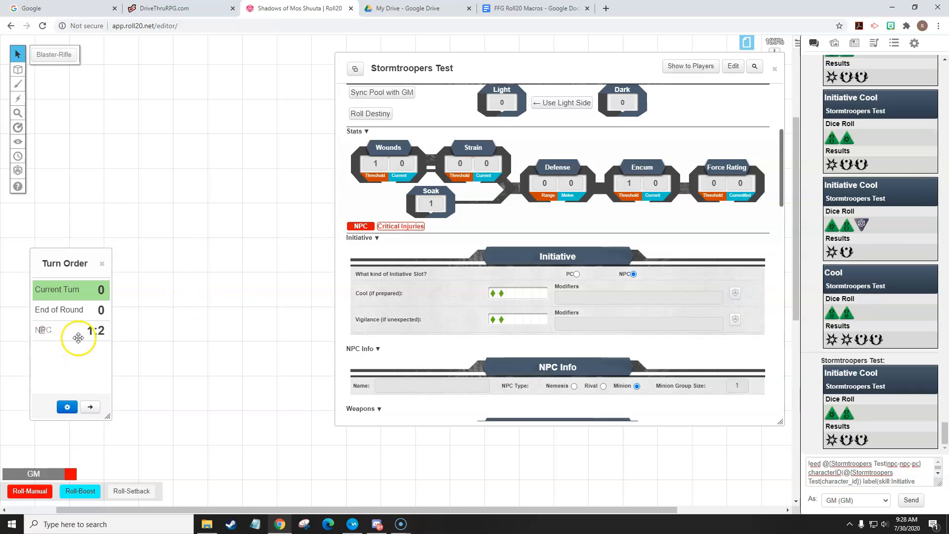
# Step: Clear the old macro text from the chat message box and remove the NPC entry from the turn order
pyautogui.doubleClick(834, 472)
pyautogui.hotkey('ctrl', 'a')
pyautogui.press('BackSpace')
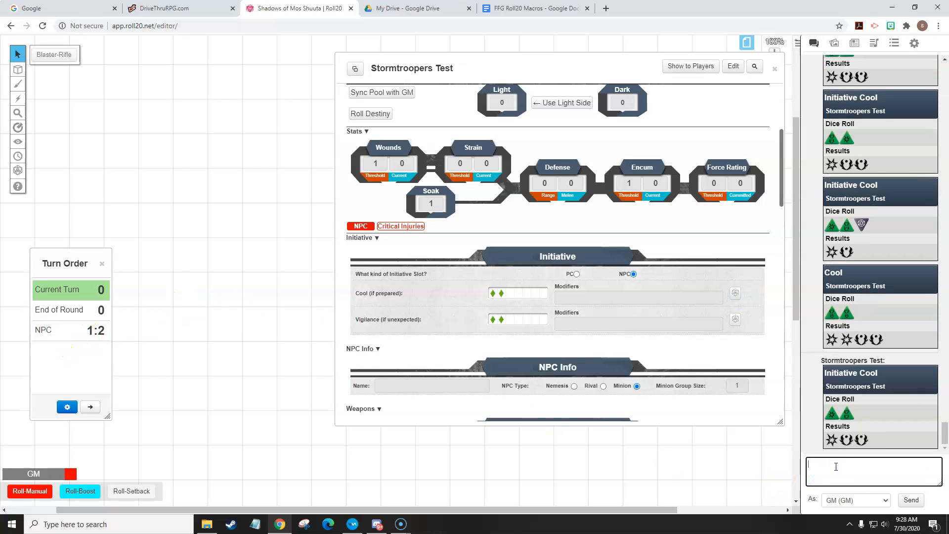
pyautogui.click(42, 328)
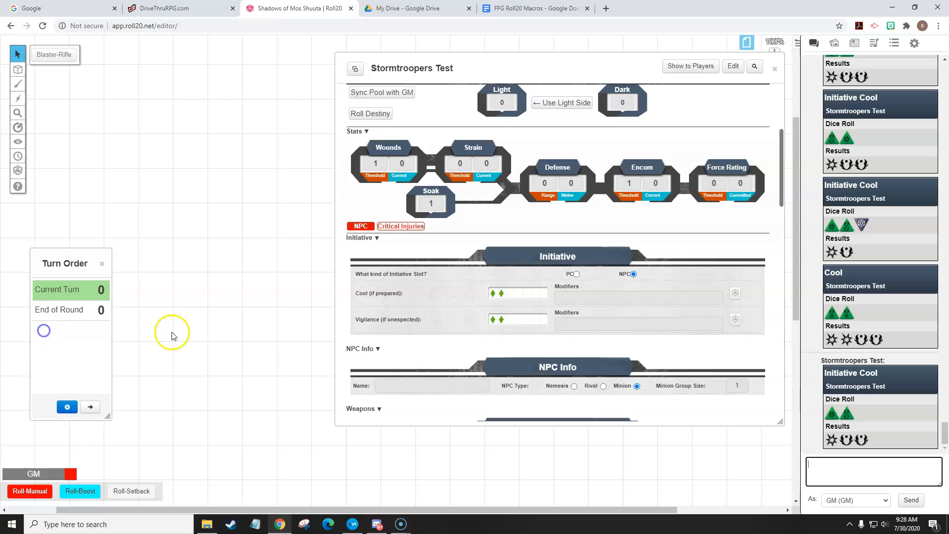
pyautogui.scroll(-1, 484, 311)
pyautogui.scroll(1, 549, 306)
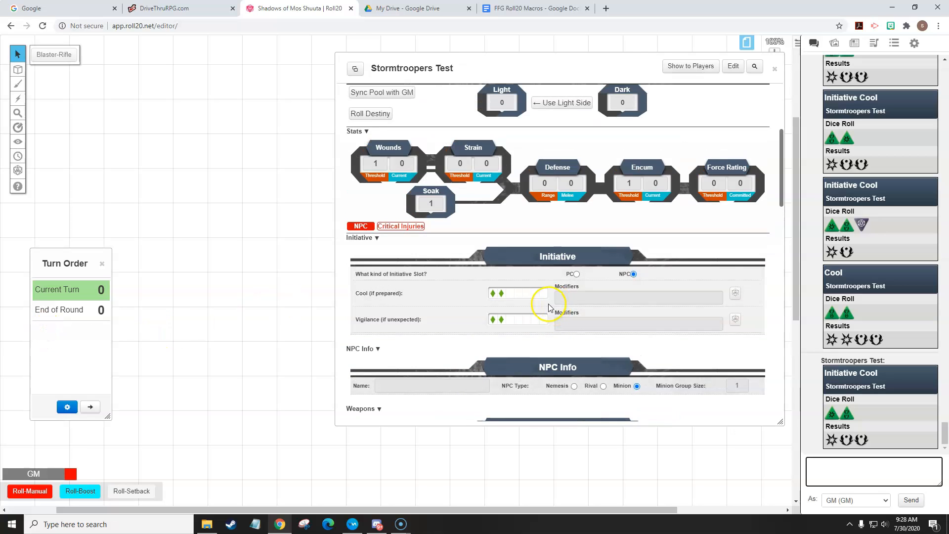
pyautogui.click(719, 238)
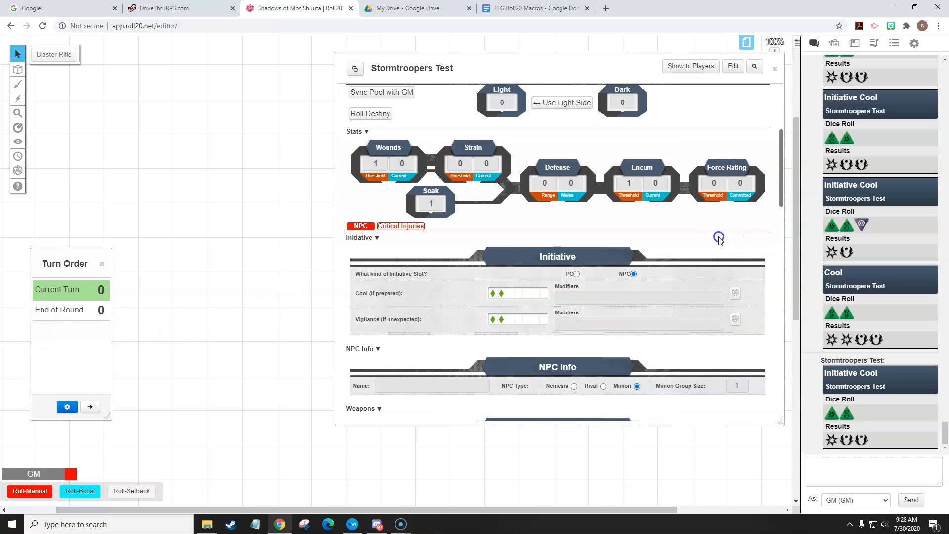
# Step: Roll the Cool initiative again, recall its command in the chat message box and copy the whole text
pyautogui.click(736, 296)
pyautogui.click(840, 466)
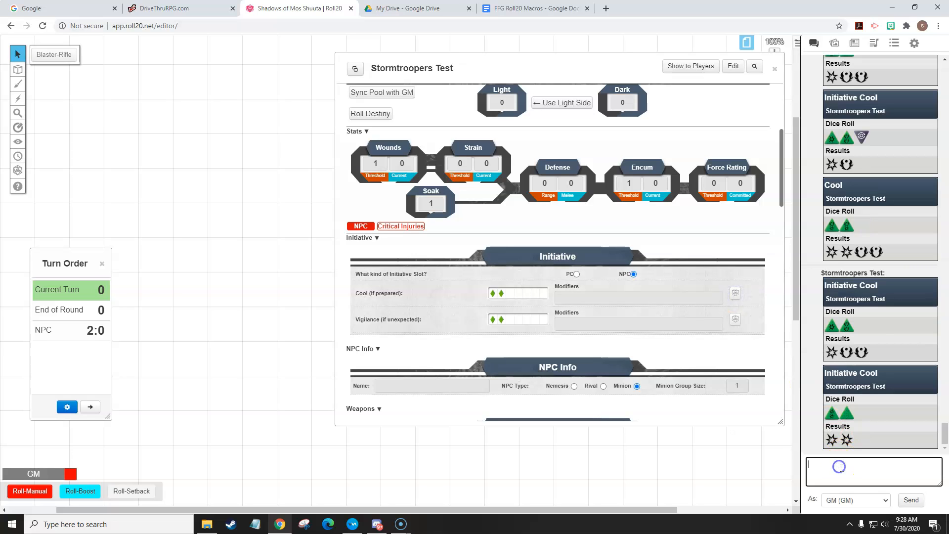
pyautogui.press('Up')
pyautogui.hotkey('ctrl', 'a')
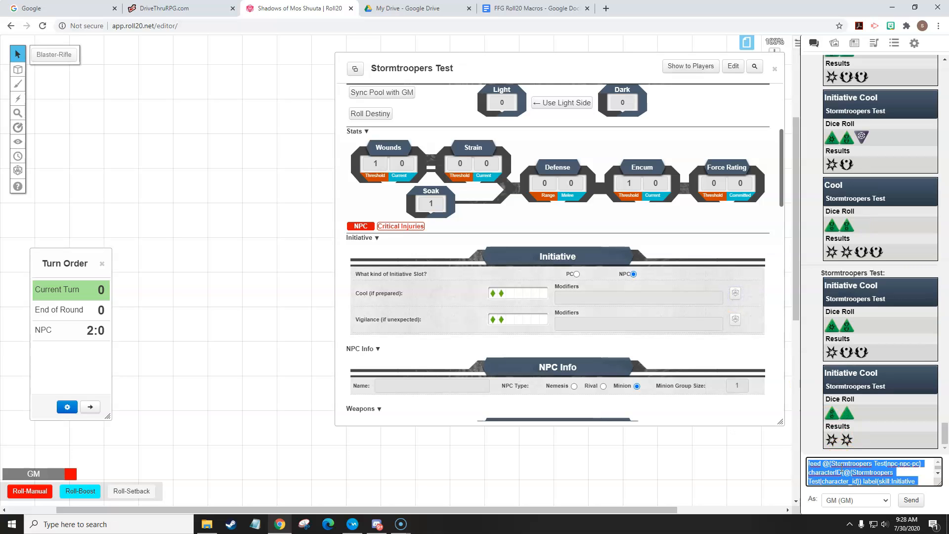
# Step: Add a new ability to Stormtroopers Test, paste the copied initiative command into it and name it Cool/Vigiliance
pyautogui.scroll(6, 591, 346)
pyautogui.click(468, 98)
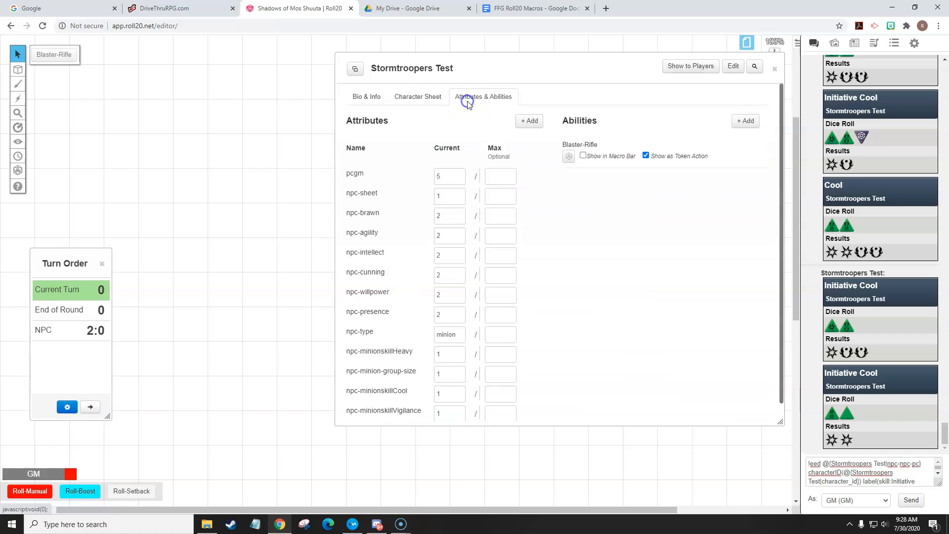
pyautogui.click(739, 121)
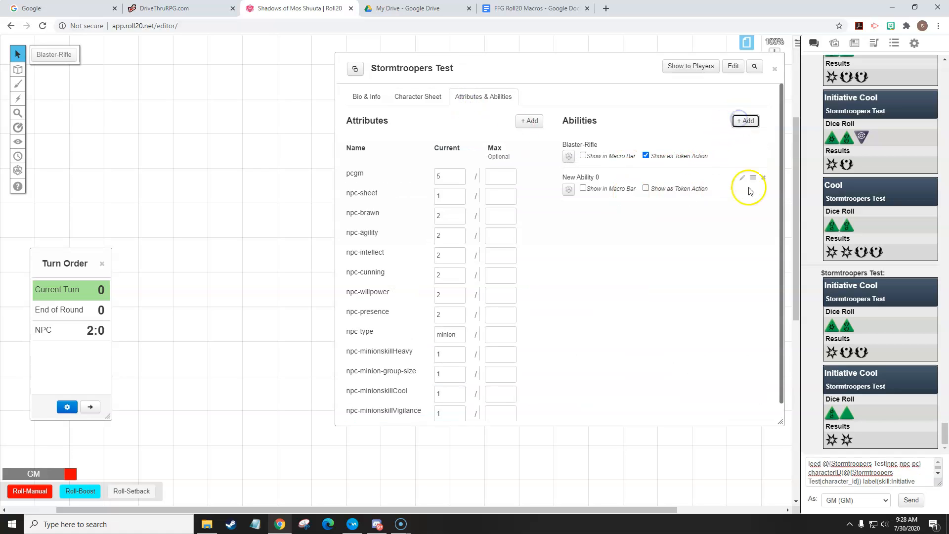
pyautogui.click(744, 178)
pyautogui.click(687, 222)
pyautogui.write('!eed @{Stormtroopers Test|npc-npc-pc} characterID(@{Stormtroopers Test|character_id}) label(skill:Initiative Cool) skill(@{Stormtroopers Test|npc-rankCool}|@{Stormtroopers Test|npc-presence}|@{Stormtroopers Test|npc-minion-group-size}|@{Stormtroopers Test|npc-minionskillCool}) @{Stormtroopers Test|npc-initiativeCoolDice} @{Stormtroopers Test|dicePool}')
pyautogui.moveTo(624, 183); pyautogui.dragTo(548, 191)
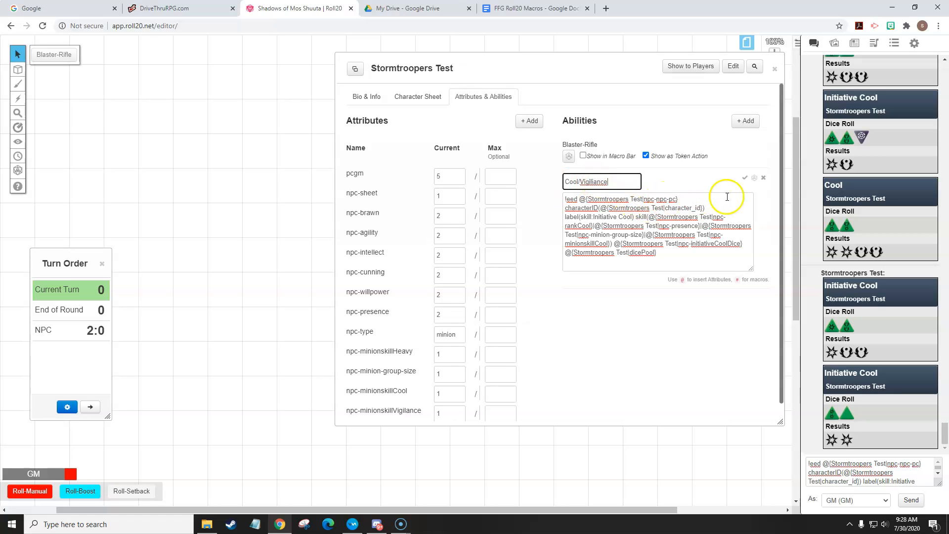
# Step: Switch to the FFG Roll20 Macros Google Doc and copy the Ranged Heavy code from ?{Mob Count through ?{Dice Pool}
pyautogui.click(700, 252)
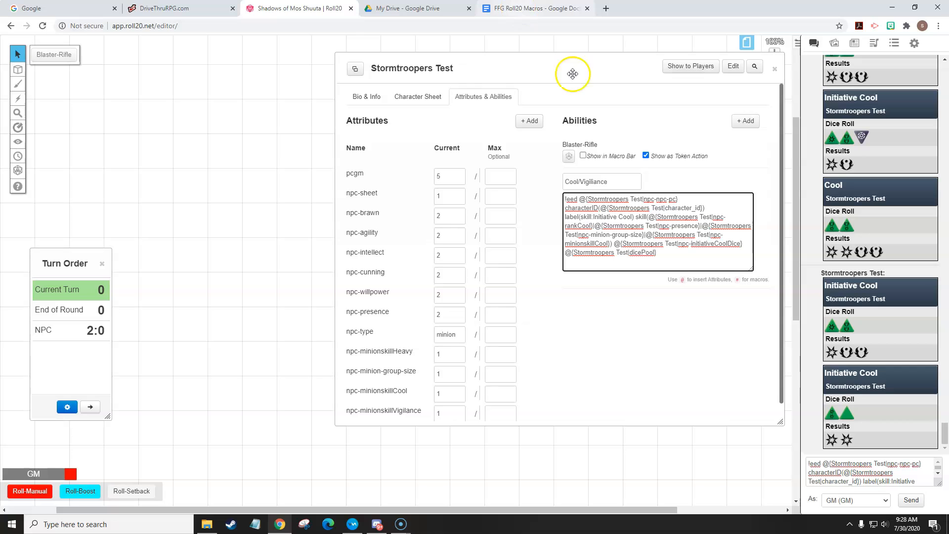
pyautogui.click(668, 252)
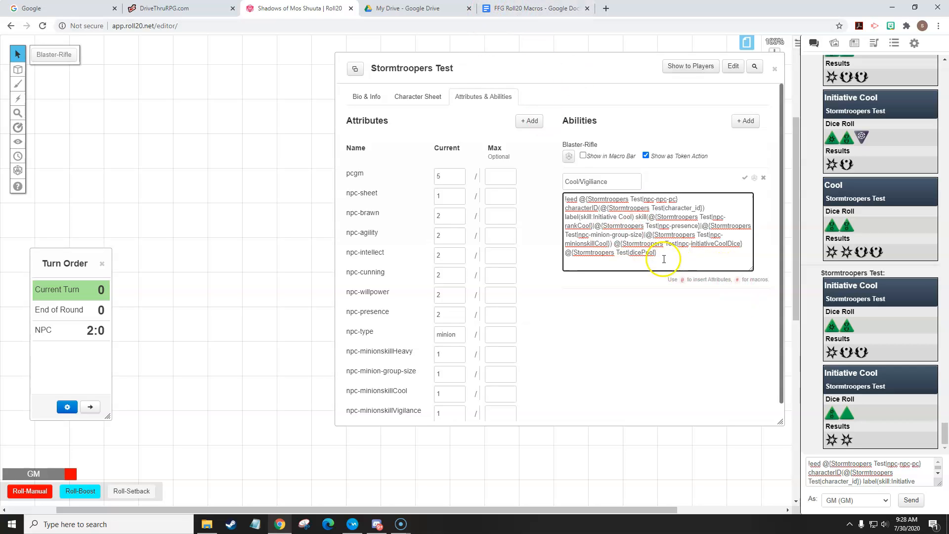
pyautogui.click(508, 8)
pyautogui.click(395, 247)
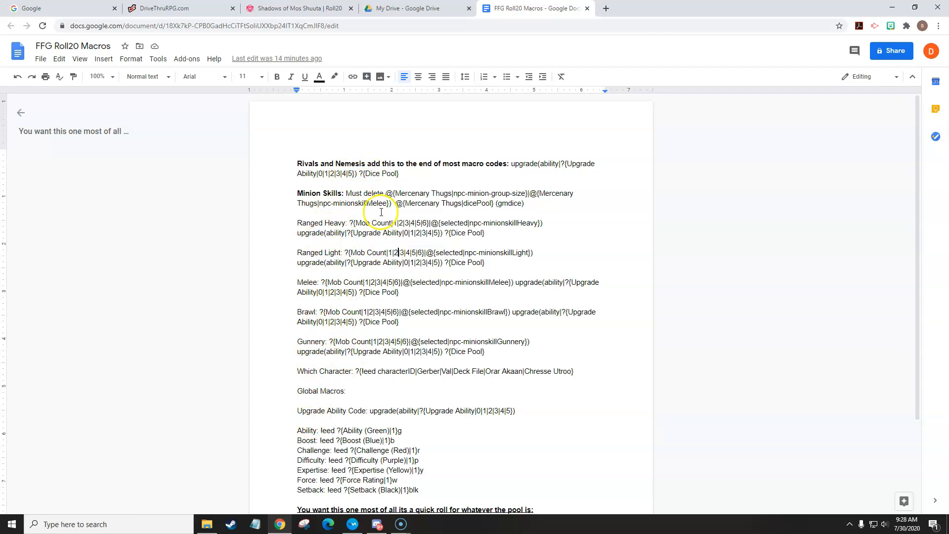
pyautogui.moveTo(489, 234); pyautogui.dragTo(345, 225)
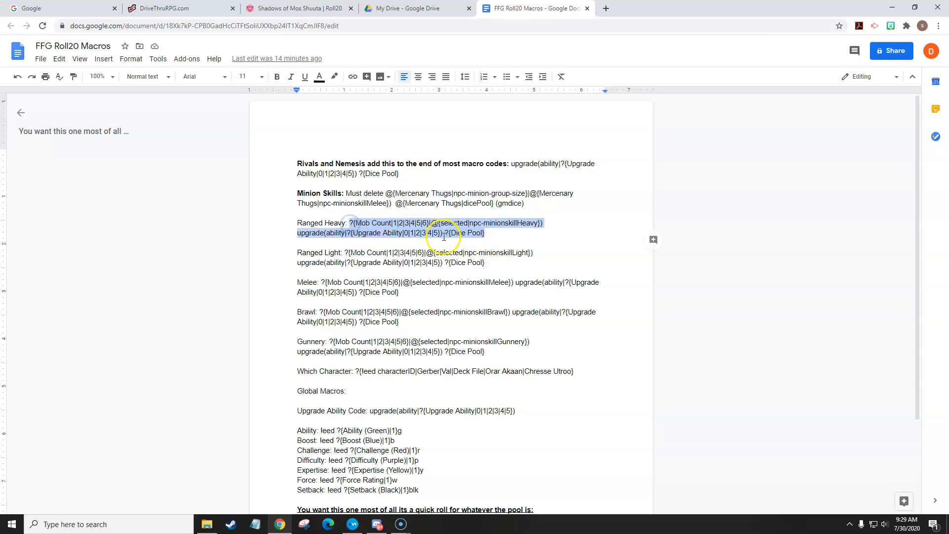
# Step: Back in Roll20, replace everything after npc-presence} in the Cool/Vigiliance macro with a separator and the copied mob count, minion skill, upgrade and dice pool code
pyautogui.click(297, 8)
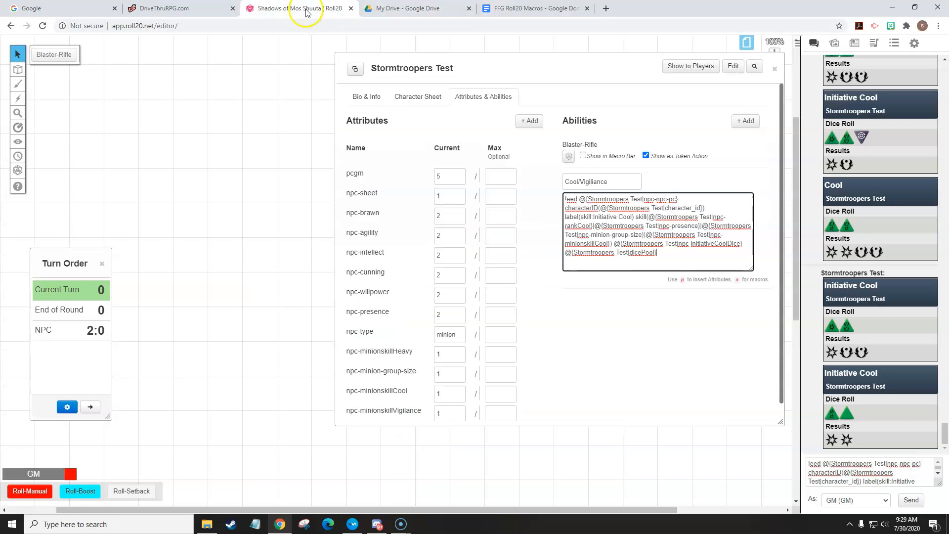
pyautogui.moveTo(666, 257); pyautogui.dragTo(699, 235)
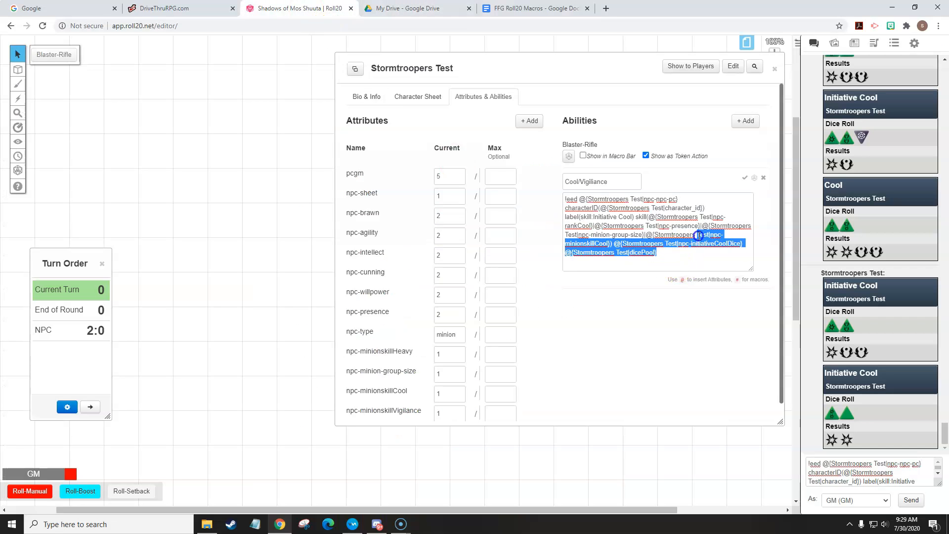
pyautogui.tripleClick(685, 224)
pyautogui.doubleClick(685, 226)
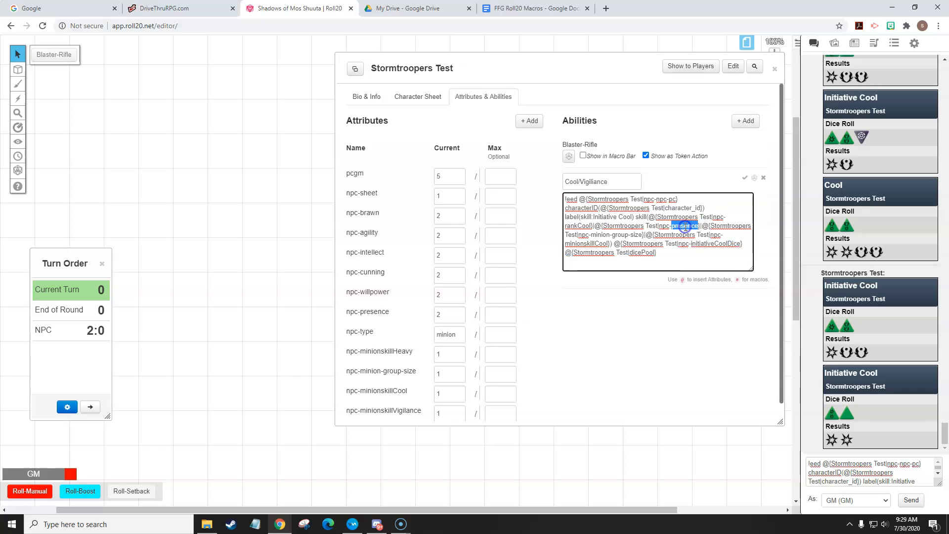
pyautogui.moveTo(676, 253); pyautogui.dragTo(704, 226)
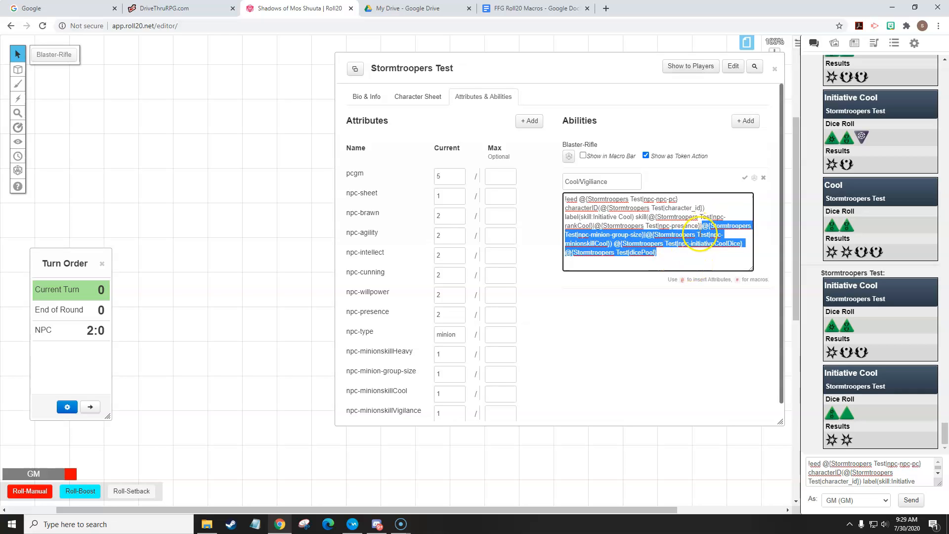
pyautogui.write('|?{Mob Count|1|2|3|4|5|6}|@{selected|npc-minionskillHeavy}) upgrade(ability|?{Upgrade Ability|0|1|2|3|4|5}) ?{Dice Pool}')
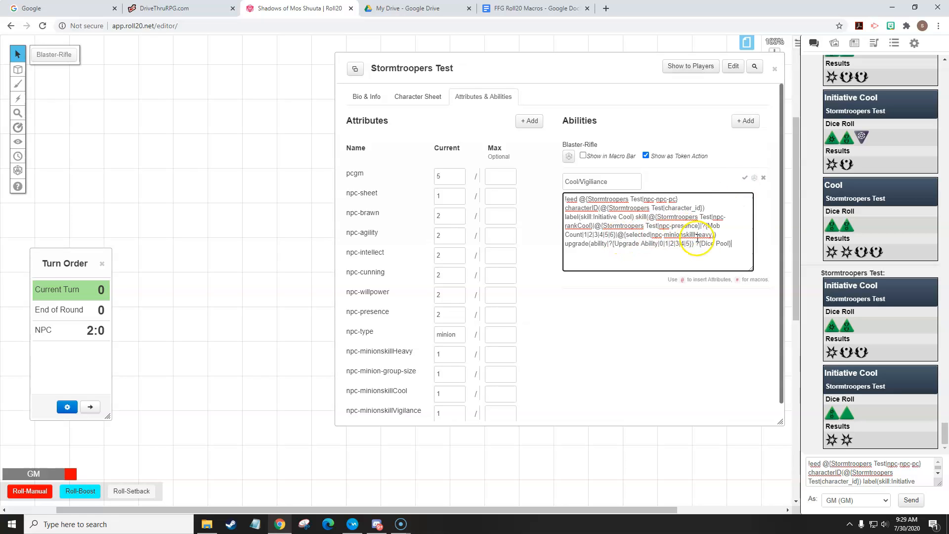
# Step: Change the macro's minion skill to npc-minionskillCool, save the ability as a token action and close the character sheet
pyautogui.moveTo(695, 235); pyautogui.dragTo(713, 235)
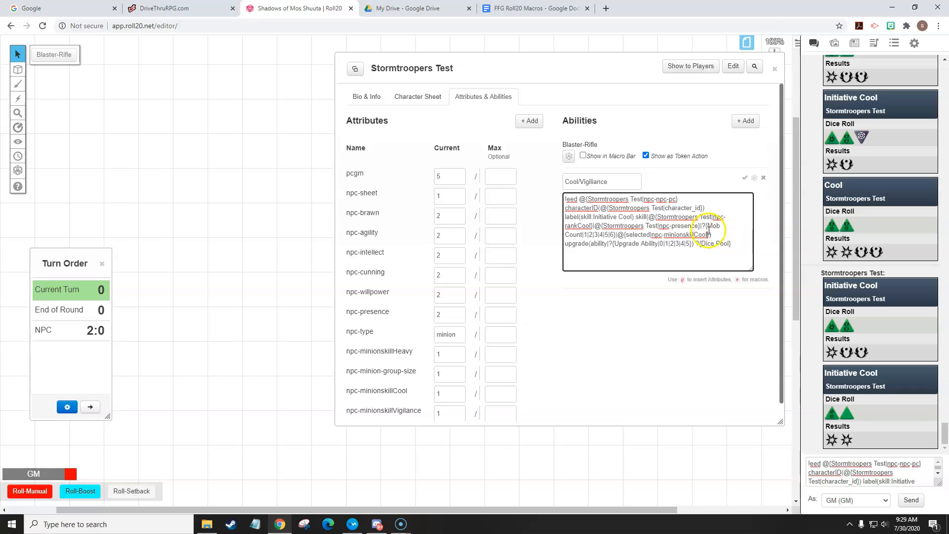
pyautogui.click(744, 179)
pyautogui.click(774, 69)
# Step: Remove the existing NPC entry from the turn order and run the Stormtrooper token's Cool/Vigiliance action
pyautogui.click(546, 221)
pyautogui.click(43, 330)
pyautogui.click(416, 272)
pyautogui.click(108, 55)
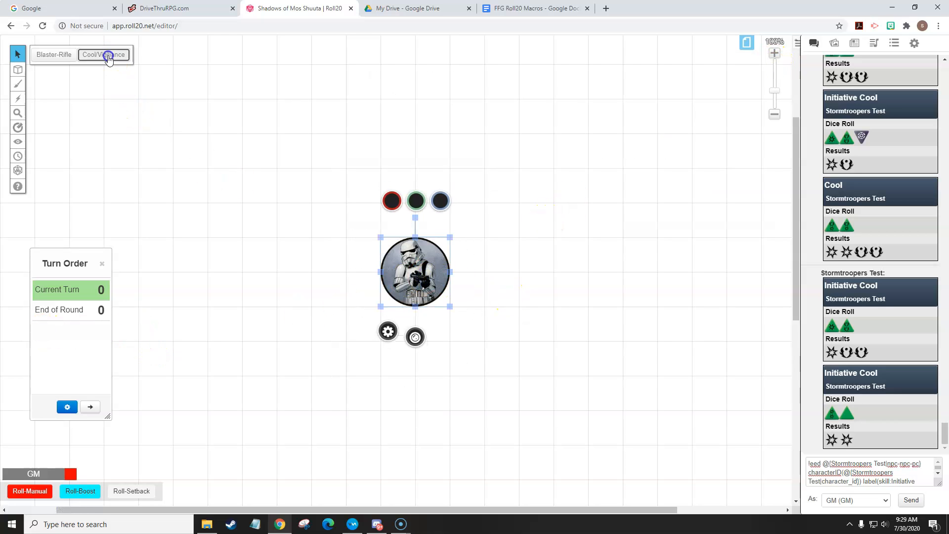
# Step: Roll the minion's Cool initiative with a mob count of 4, an ability upgrade of 0 and a dice pool of 1b
pyautogui.click(523, 273)
pyautogui.click(503, 308)
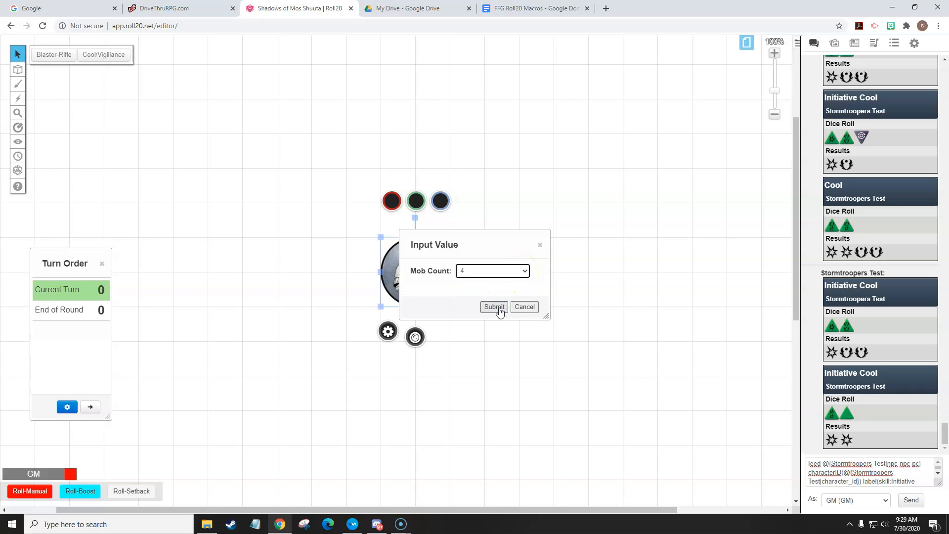
pyautogui.click(495, 307)
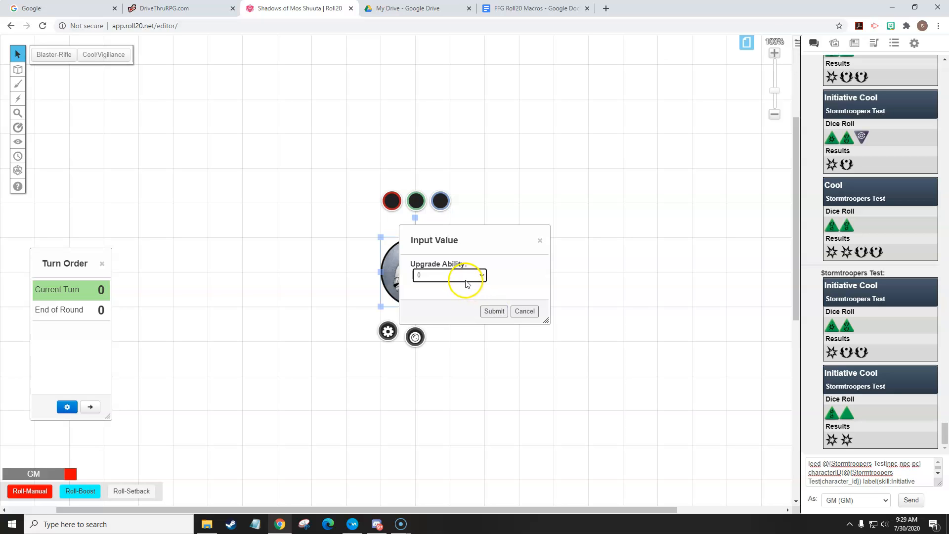
pyautogui.click(494, 312)
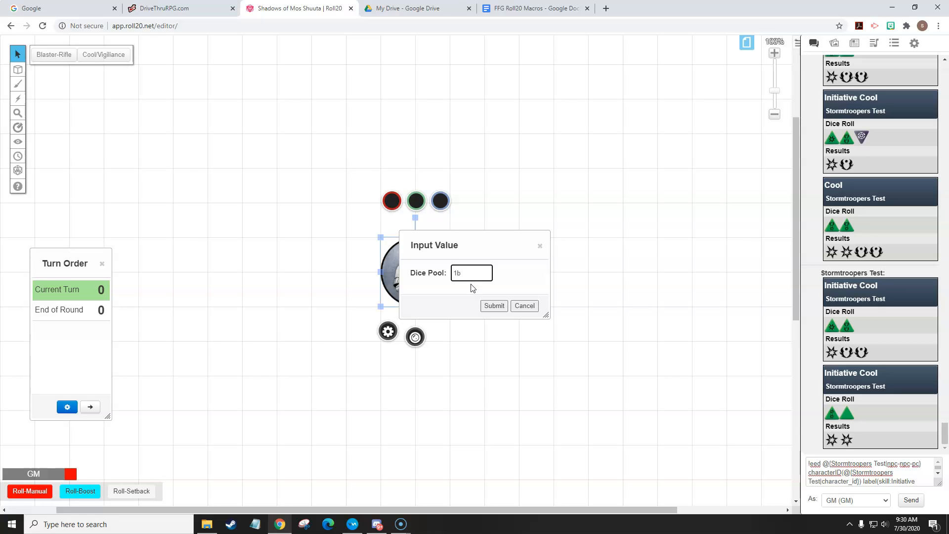
pyautogui.click(486, 309)
pyautogui.click(487, 310)
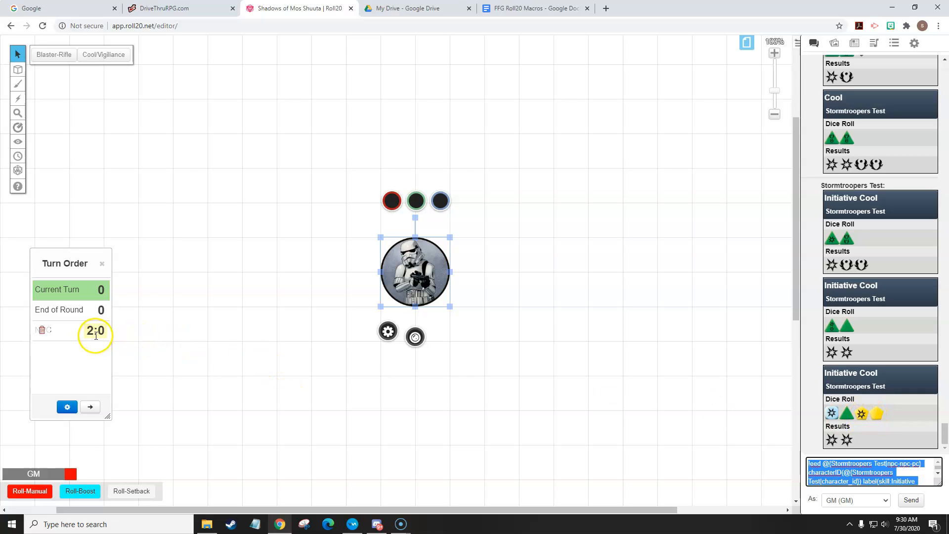
# Step: Clear the leftover initiative command from the chat message box and deselect the Stormtrooper token
pyautogui.tripleClick(894, 464)
pyautogui.press('BackSpace')
pyautogui.click(569, 401)
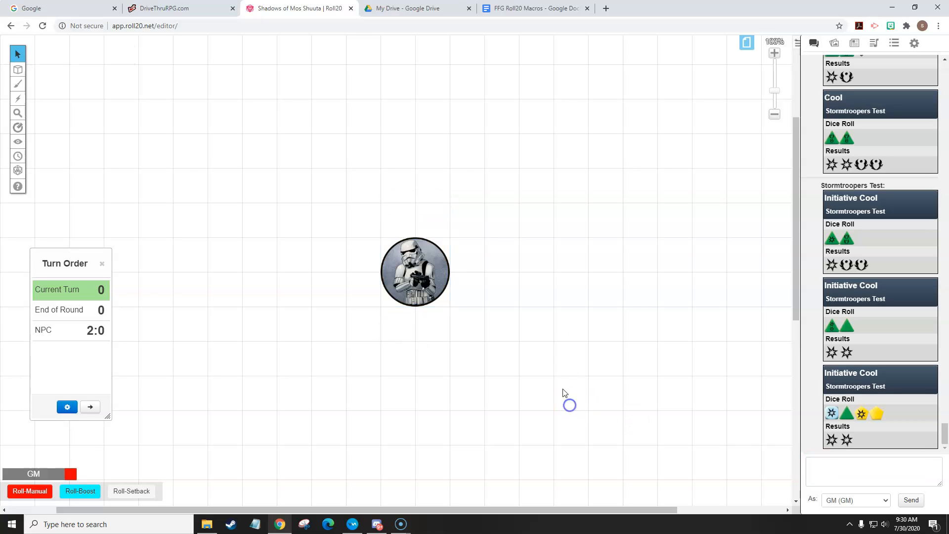
# Step: Move the Stormtrooper token up one grid square on the map and leave it deselected
pyautogui.click(431, 281)
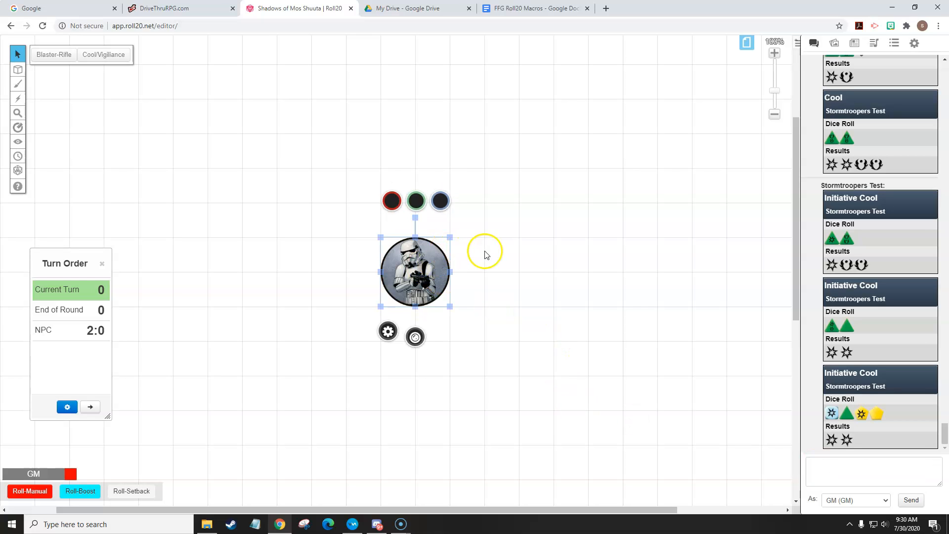
pyautogui.click(485, 266)
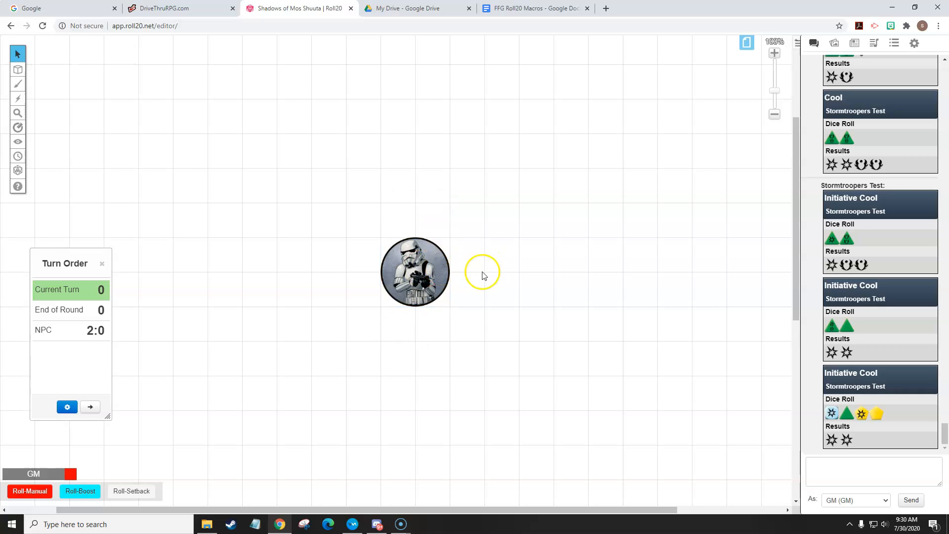
pyautogui.click(422, 261)
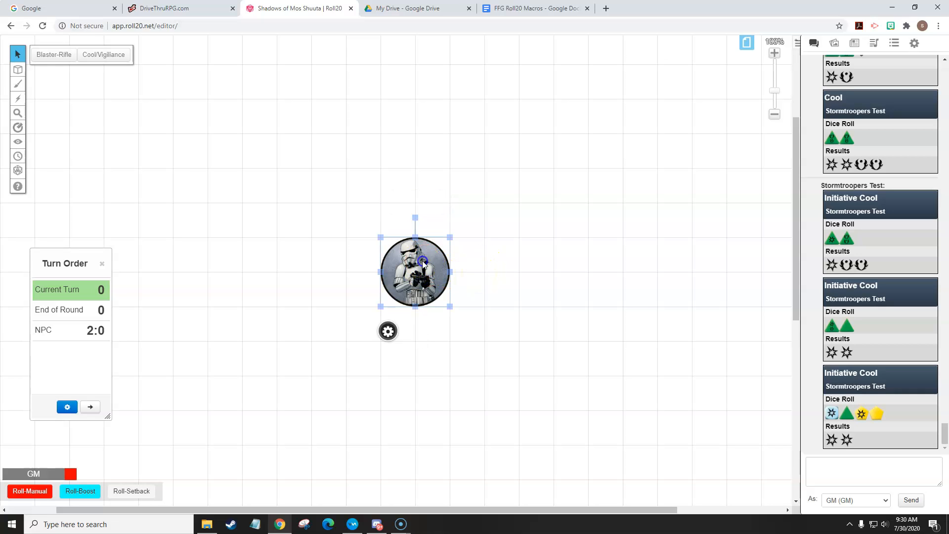
pyautogui.moveTo(423, 261); pyautogui.dragTo(399, 240)
pyautogui.click(367, 209)
pyautogui.click(433, 240)
pyautogui.click(291, 265)
pyautogui.click(438, 235)
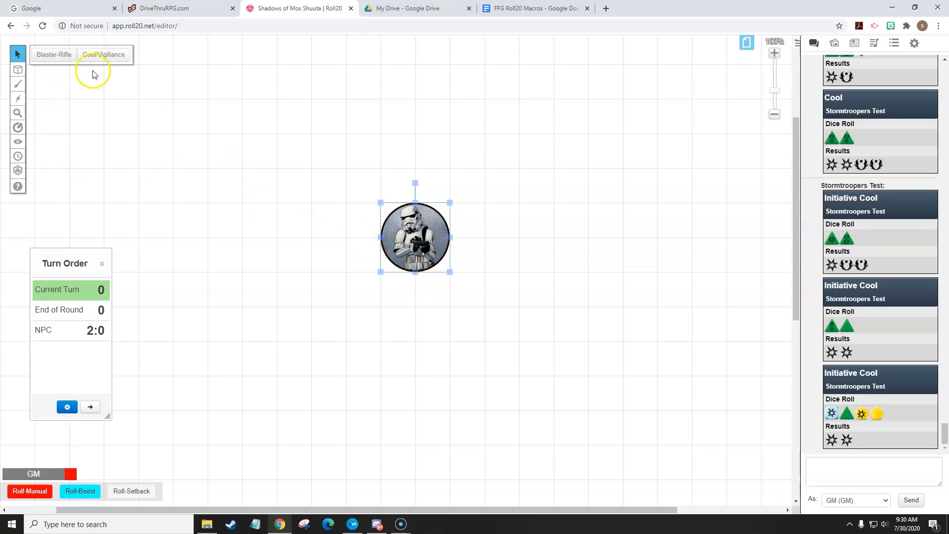
pyautogui.click(365, 248)
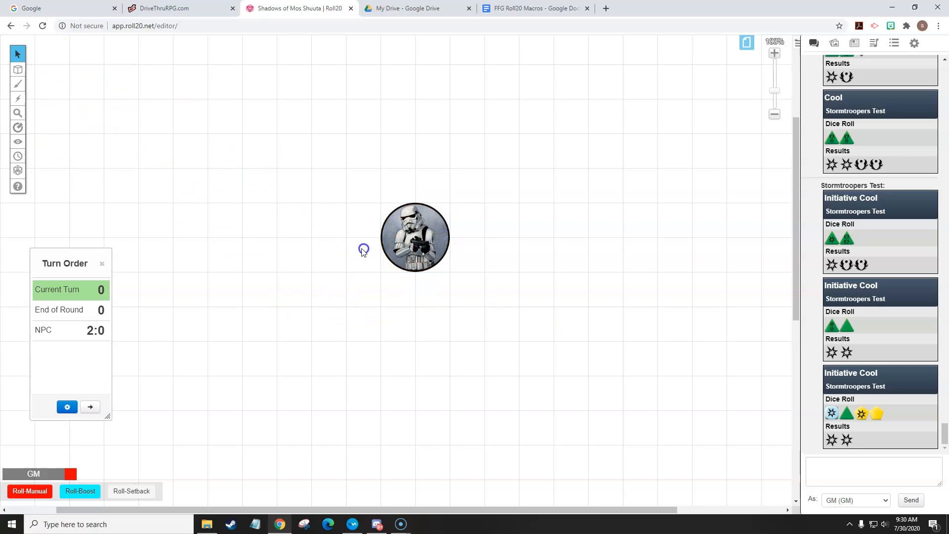